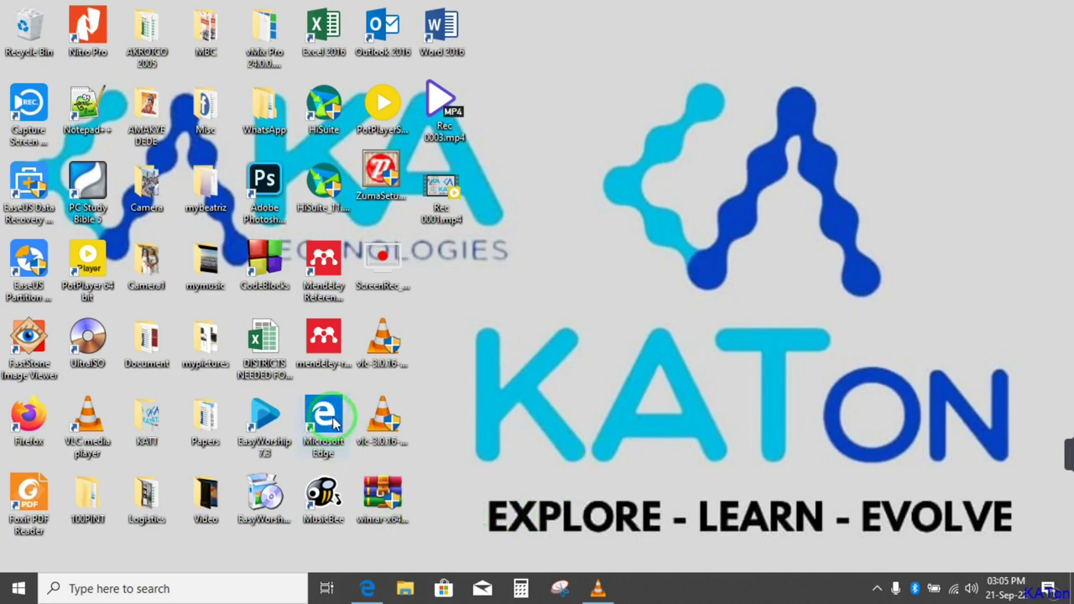
Open Edge, search the web for katon, and open the KATon - The Resource Centre result
{"action": "left_click", "coordinate": [369, 590]}
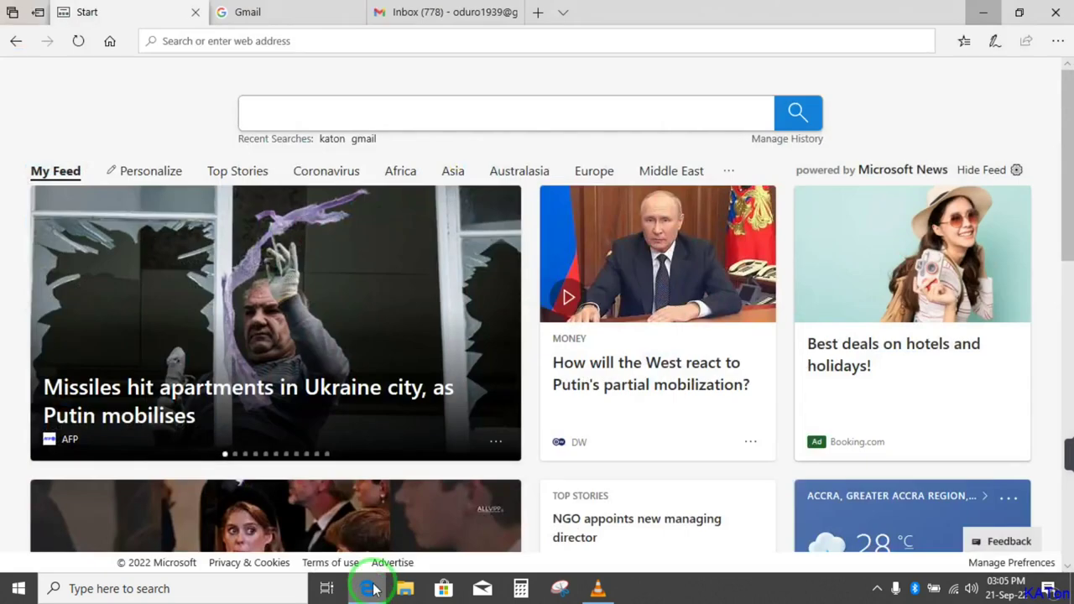
{"action": "left_click", "coordinate": [596, 235]}
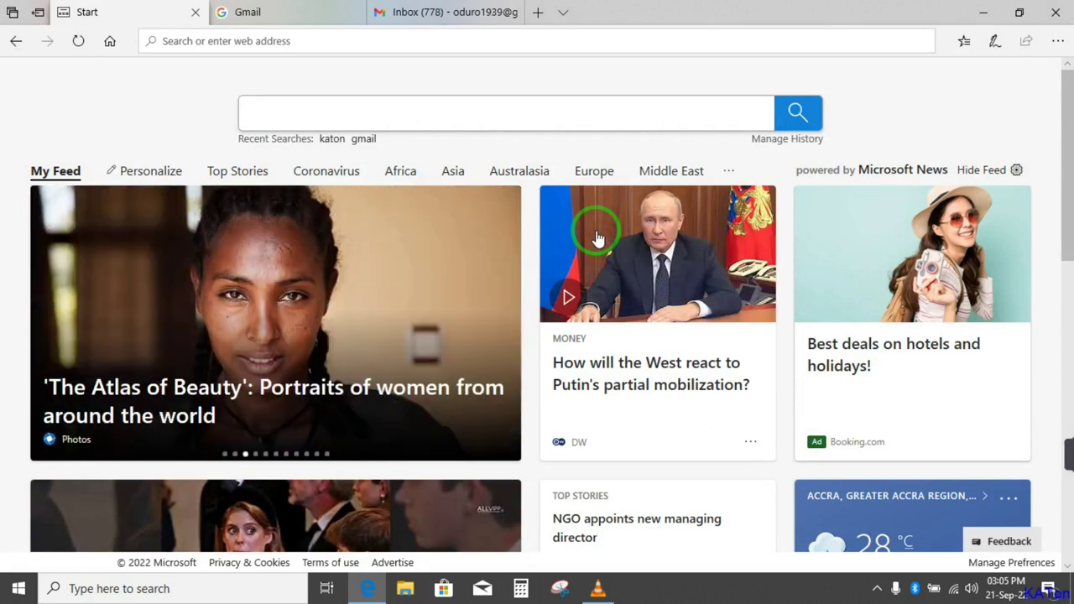
{"action": "left_click", "coordinate": [463, 39]}
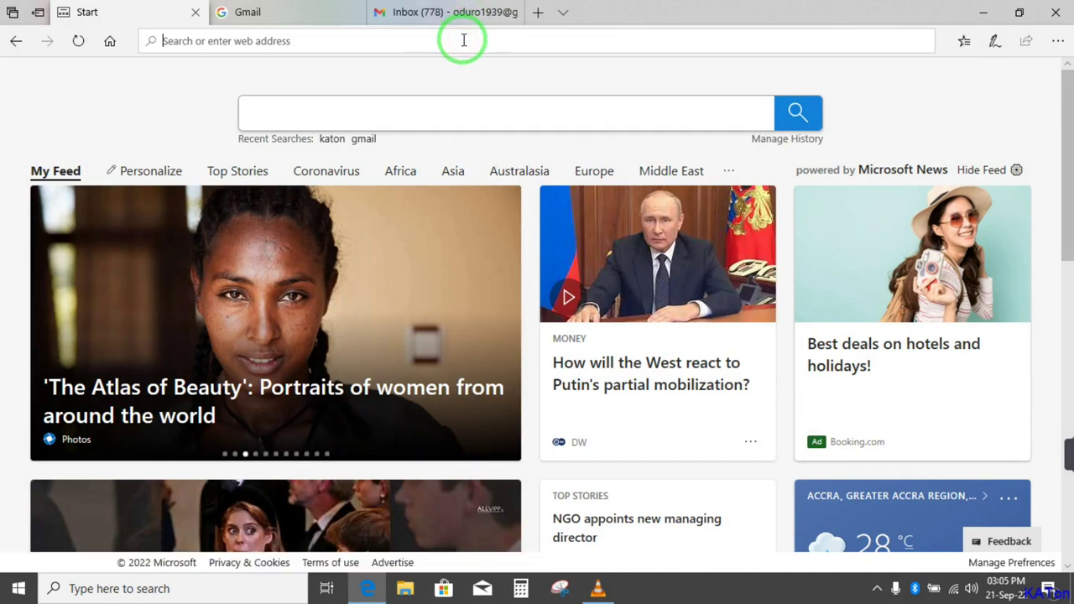
{"action": "type", "text": "katon"}
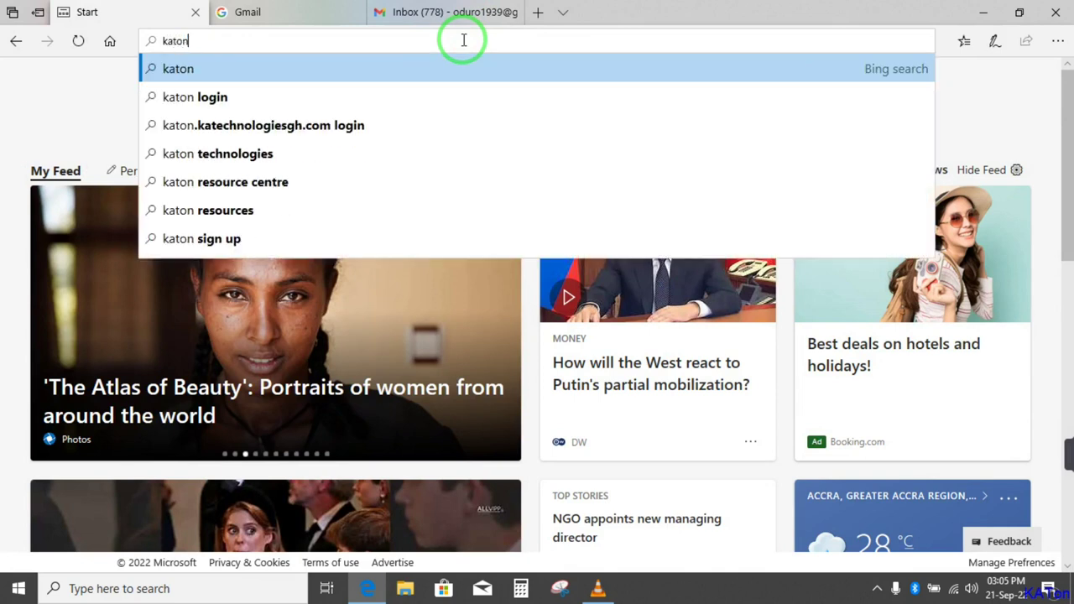
{"action": "key", "text": "Return"}
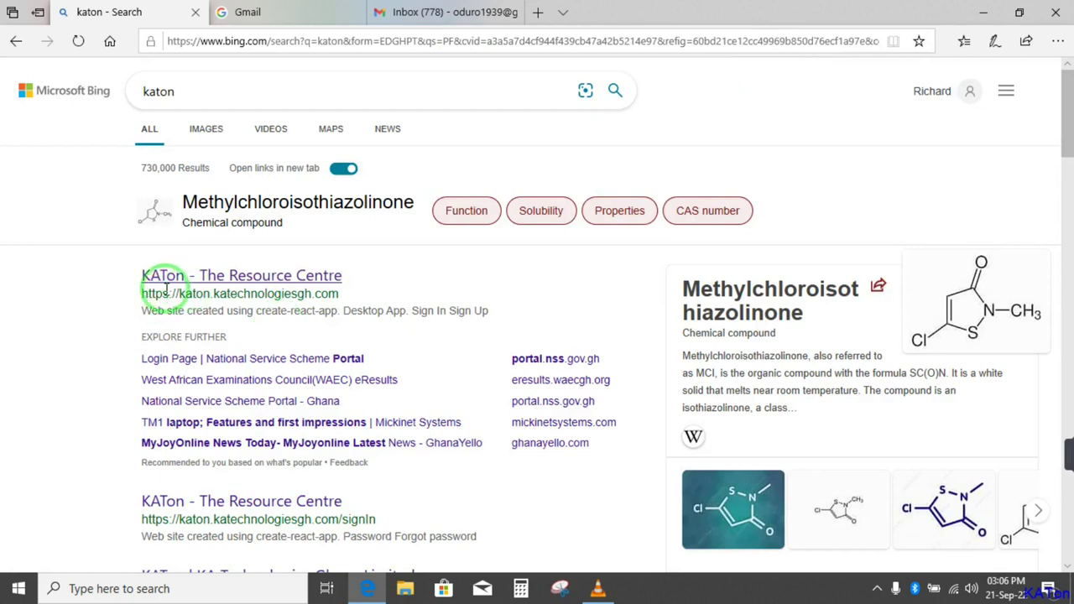
{"action": "left_click", "coordinate": [228, 283]}
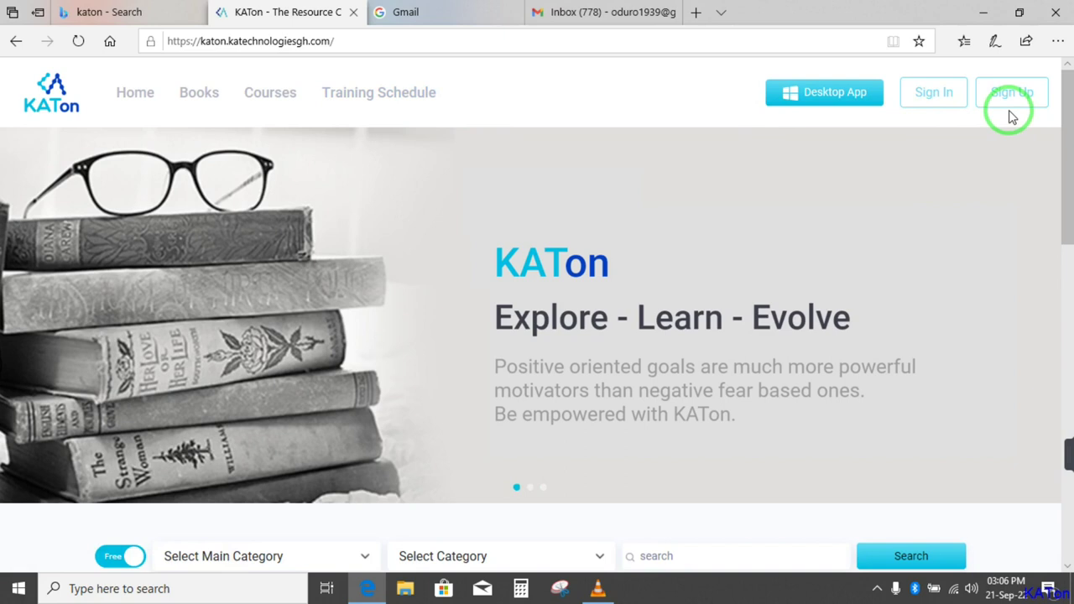
Go to KATon's Sign Up page to create a new account
{"action": "left_click", "coordinate": [1007, 99]}
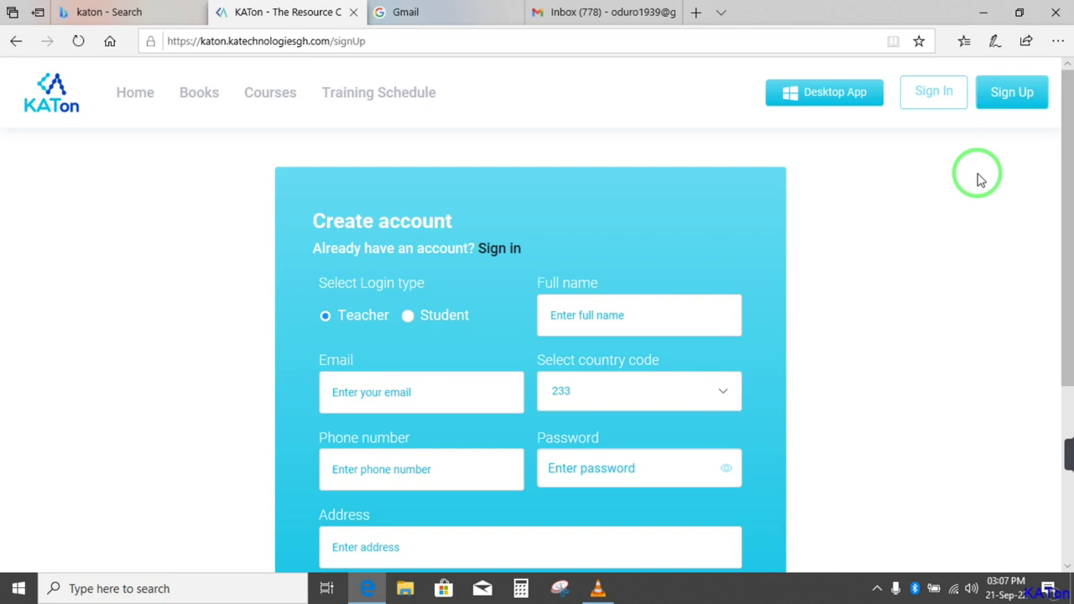
Switch over to the Gmail tab
{"action": "left_click", "coordinate": [465, 9]}
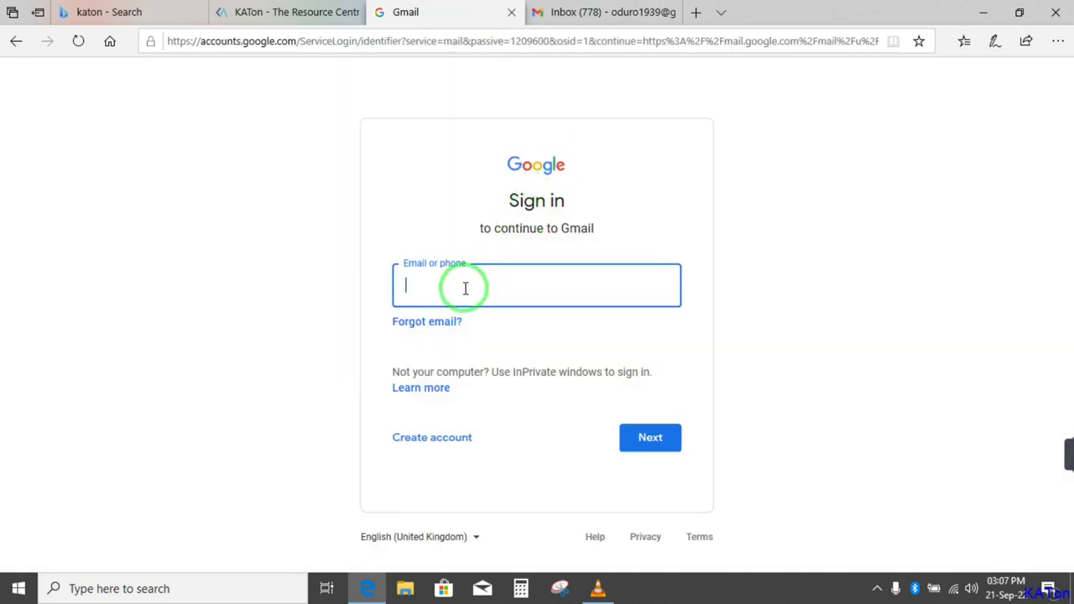
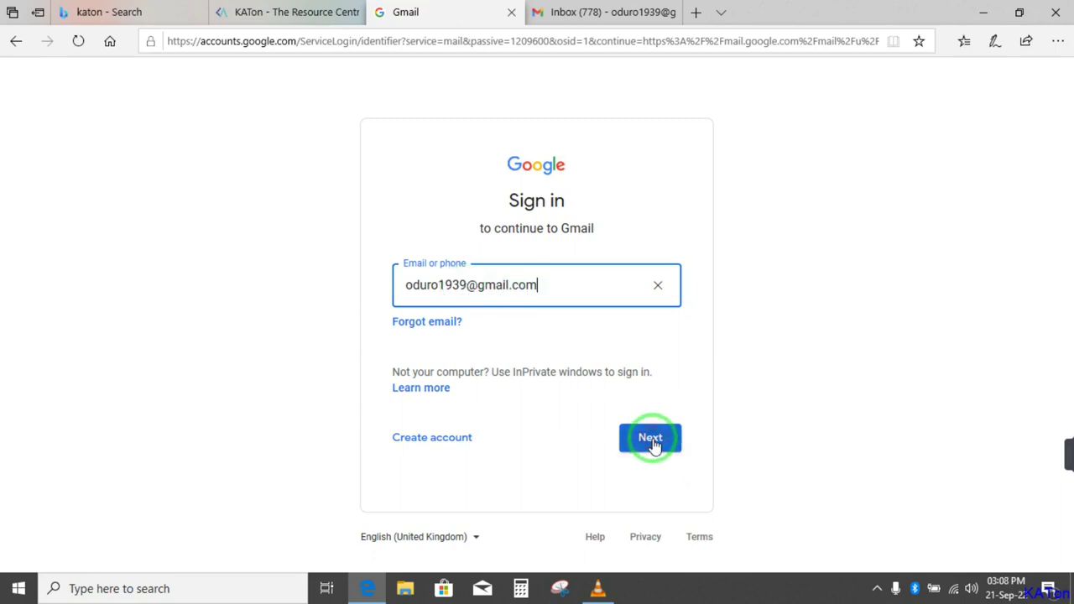
Sign in to Gmail with the account's Gmail address and password
{"action": "left_click", "coordinate": [653, 439]}
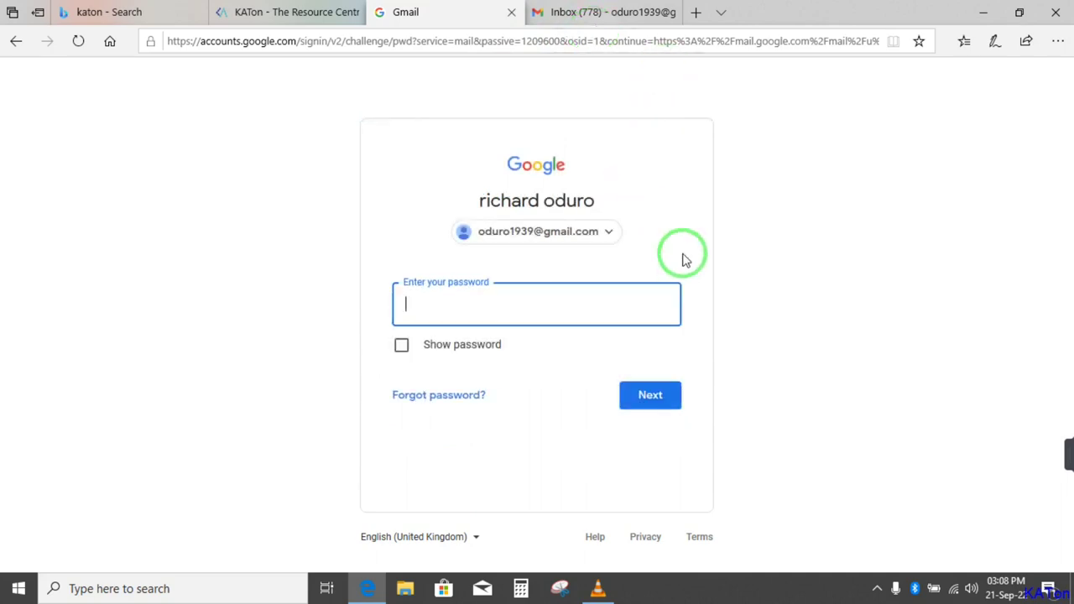
{"action": "left_click", "coordinate": [523, 309]}
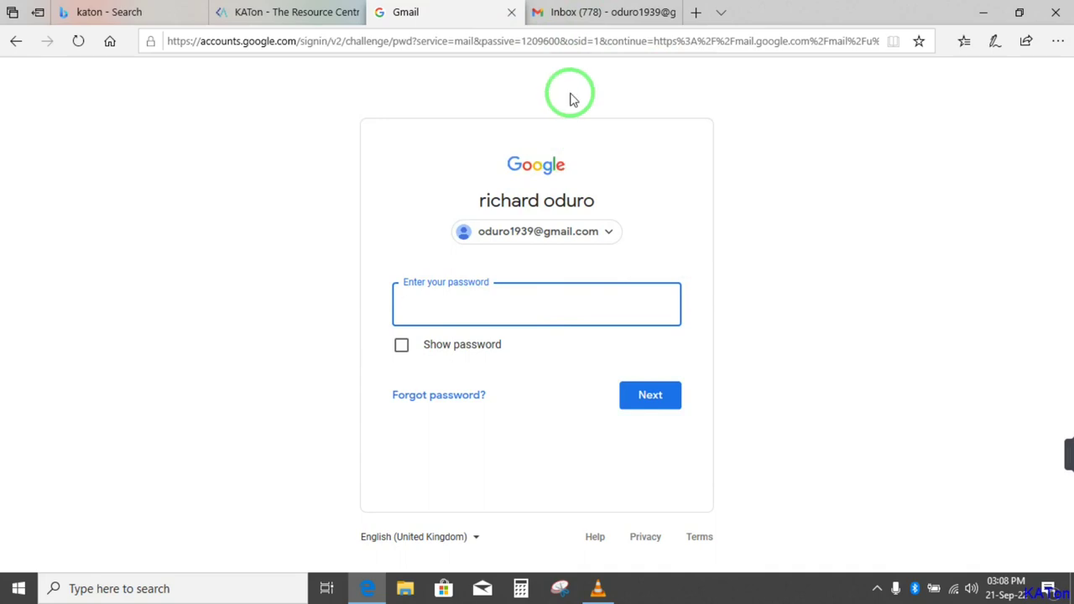
{"action": "type", "text": "••••••••••"}
{"action": "left_click", "coordinate": [642, 394]}
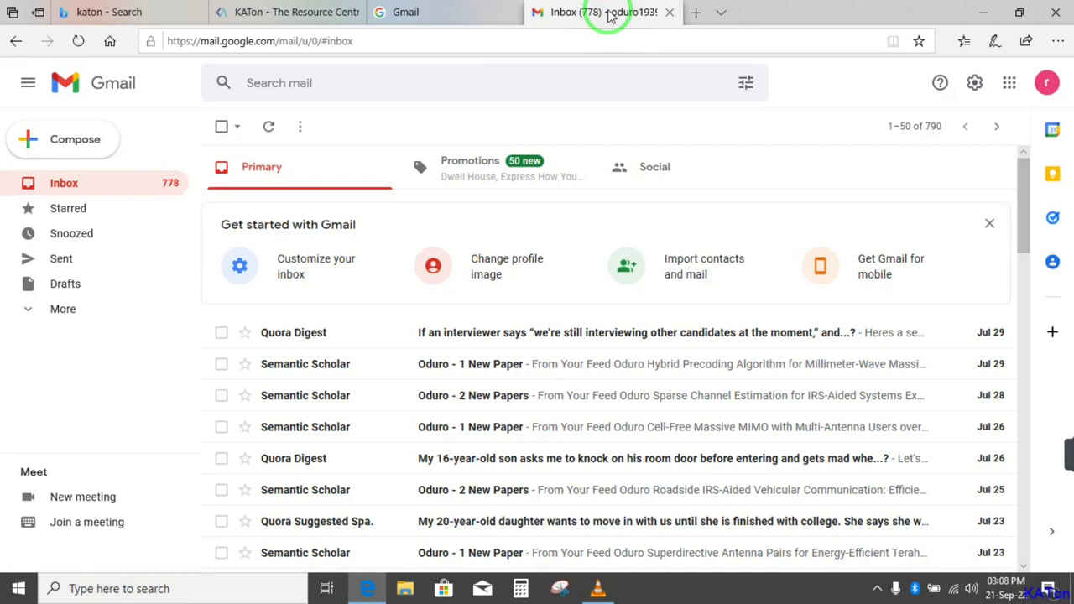
{"action": "left_click", "coordinate": [290, 10]}
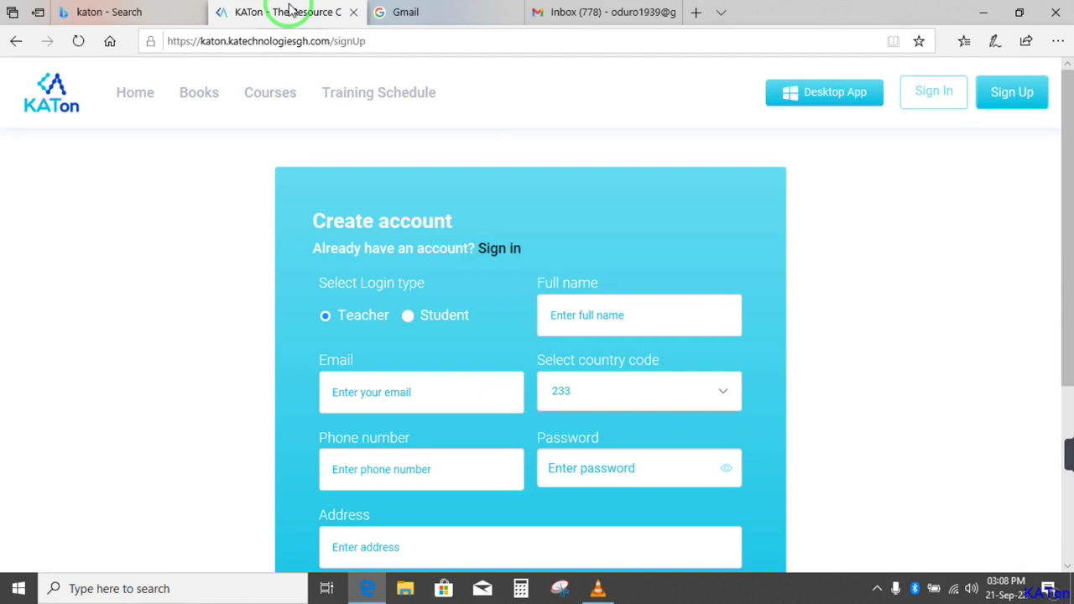
Type the teacher's full name and Gmail address into the Full name and Email fields
{"action": "left_click", "coordinate": [635, 318]}
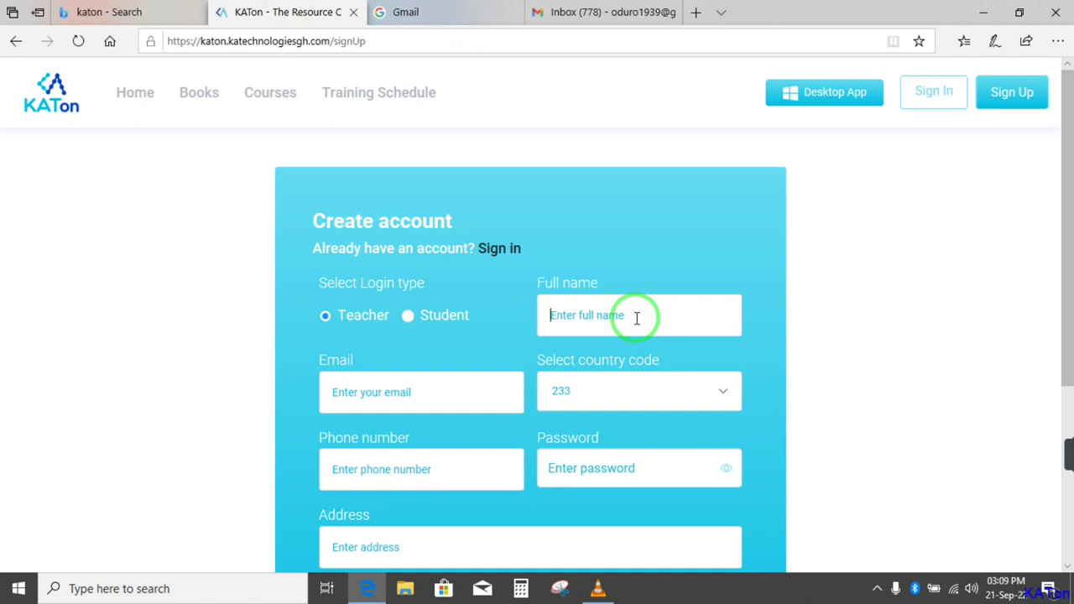
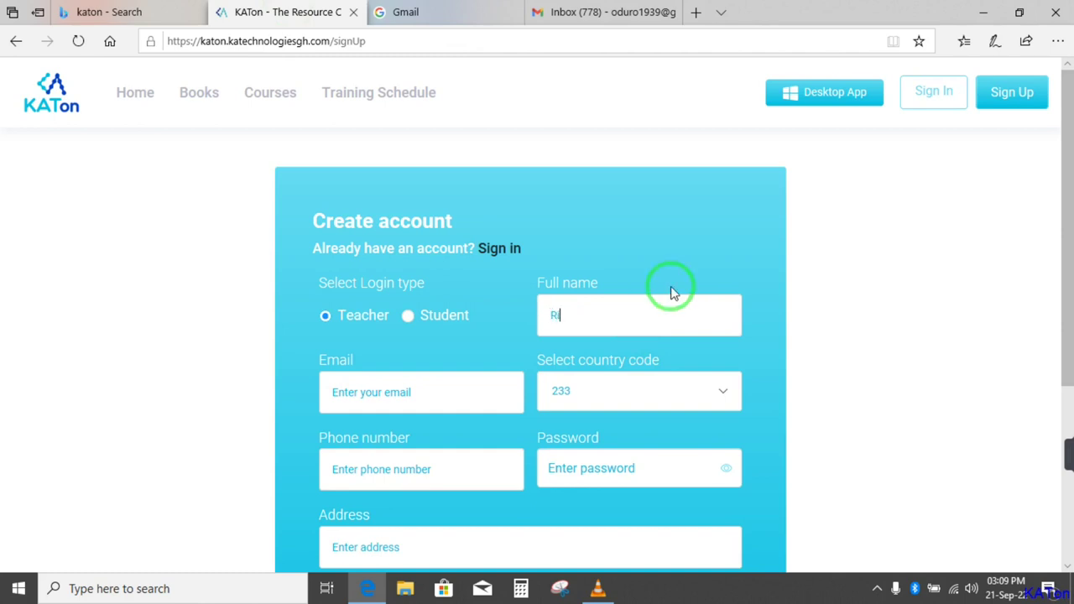
{"action": "left_click", "coordinate": [456, 391]}
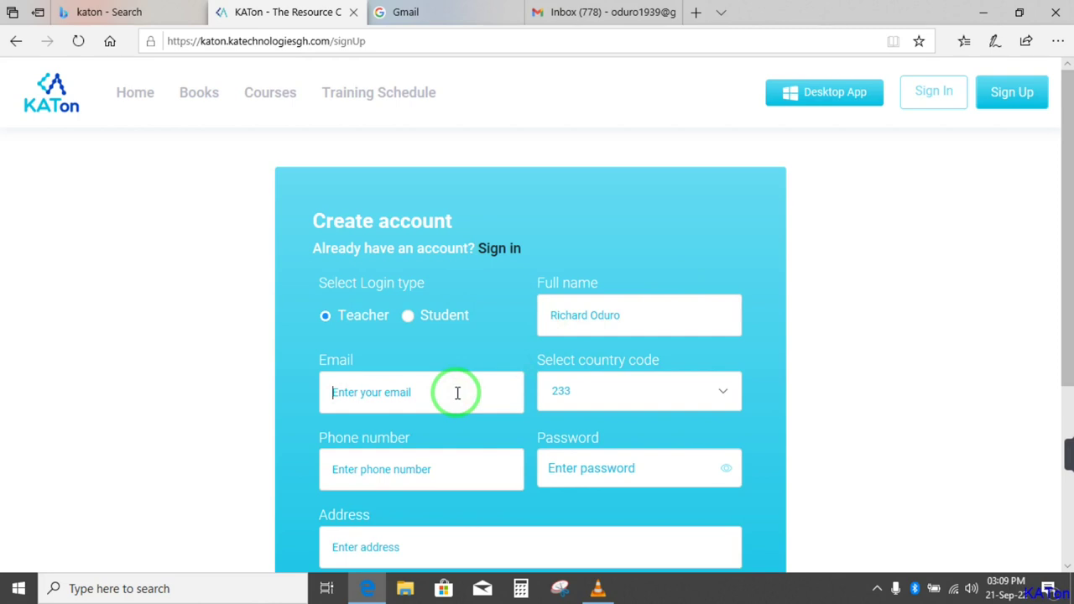
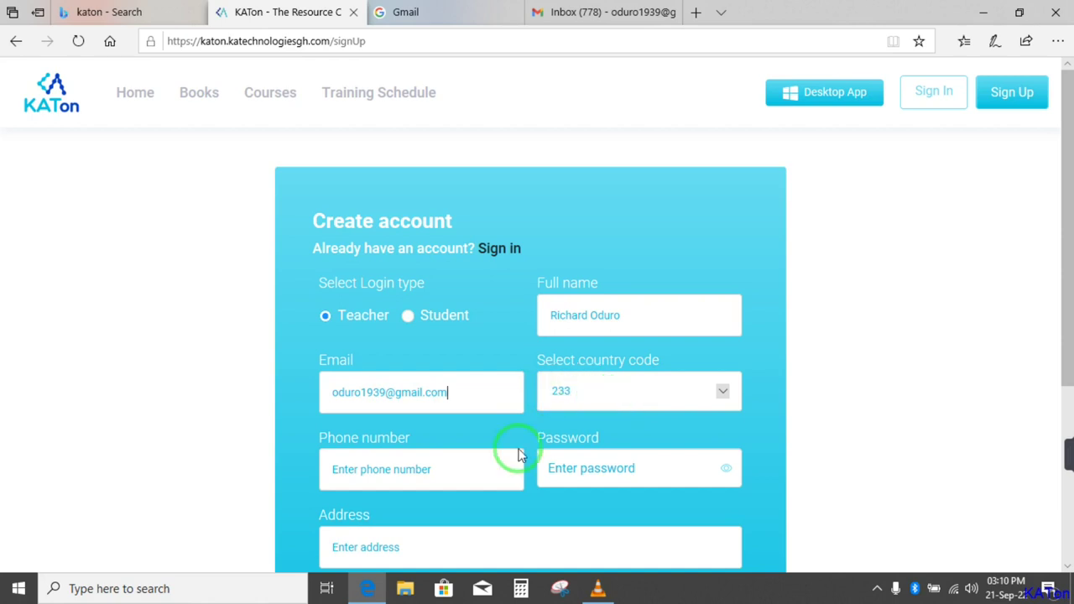
{"action": "left_click", "coordinate": [450, 471]}
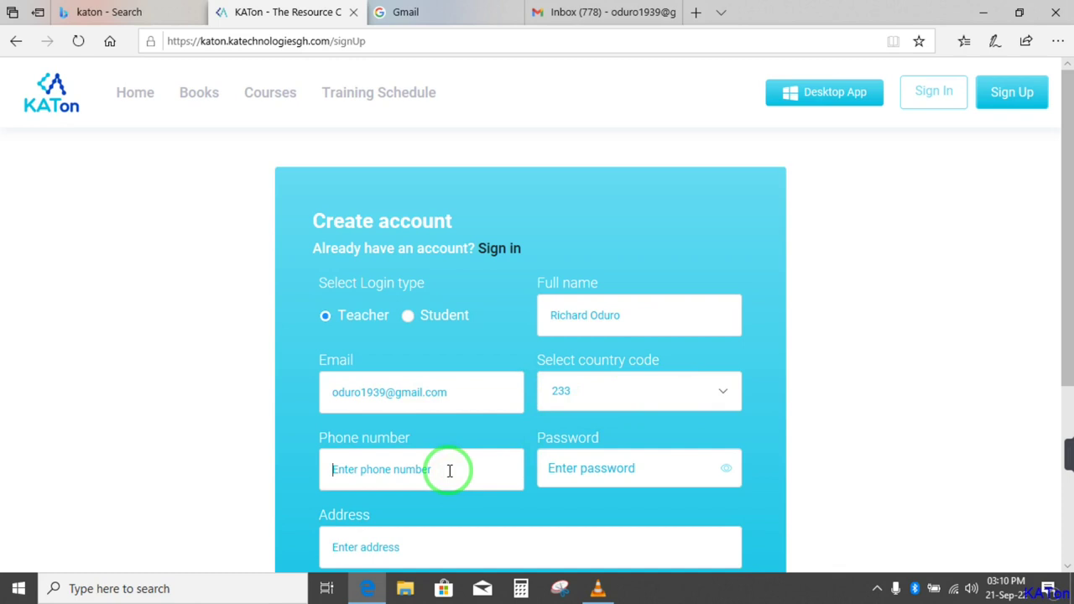
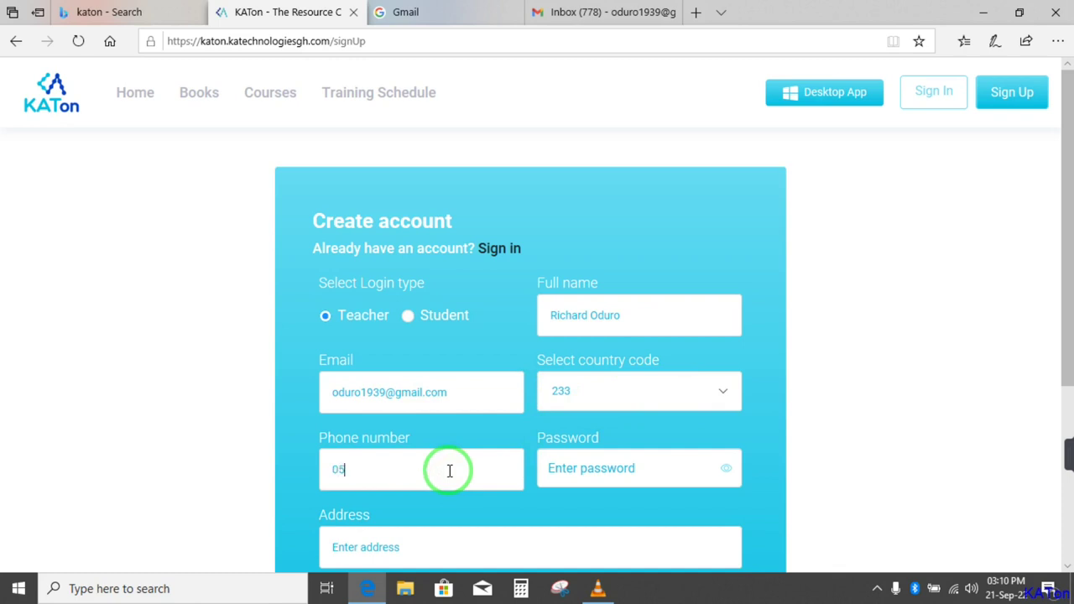
Enter the teacher's phone number and an account password on the sign-up form
{"action": "left_click", "coordinate": [599, 472]}
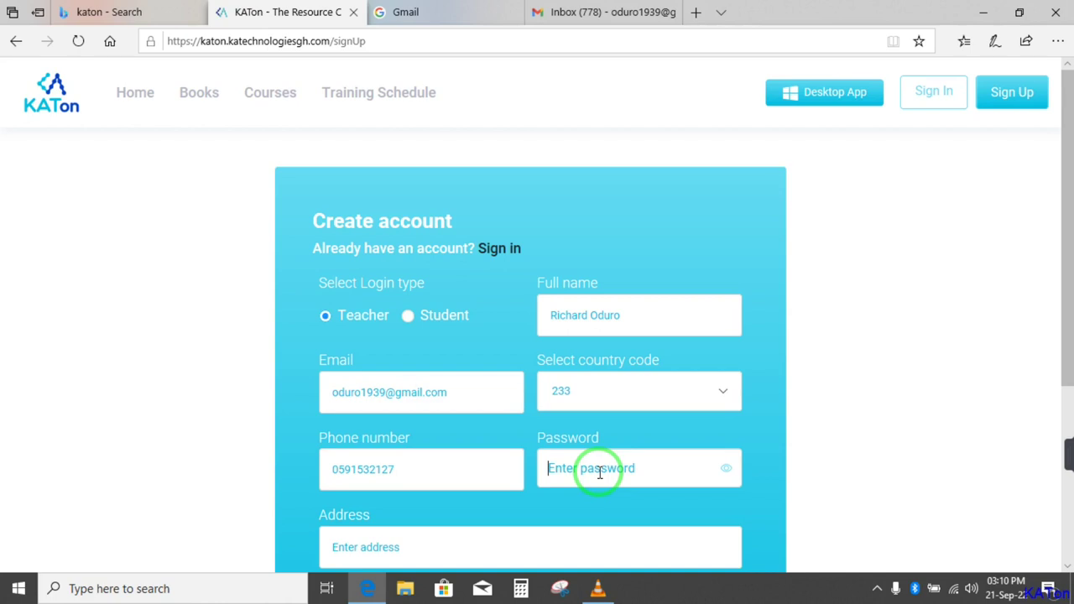
{"action": "type", "text": "••"}
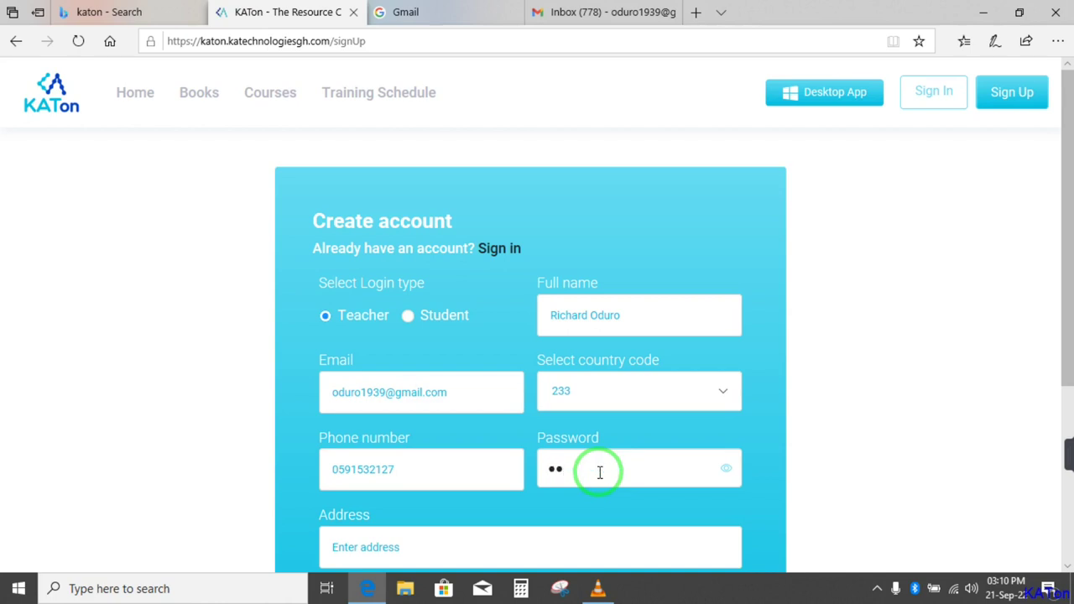
{"action": "type", "text": "••••••"}
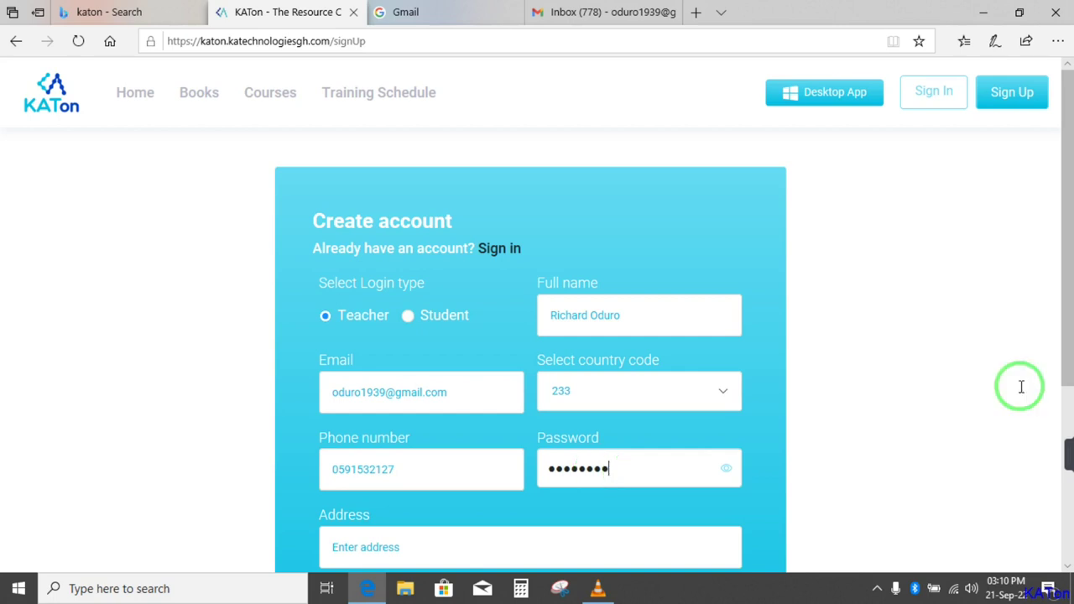
Enter the teacher's postal address in the Address field
{"action": "left_click", "coordinate": [1069, 381]}
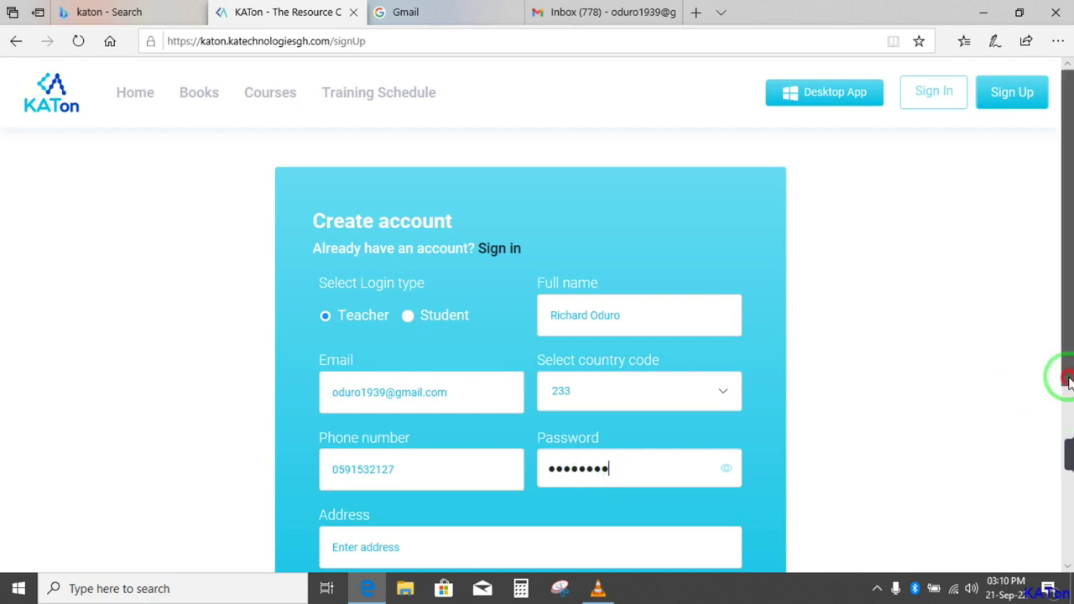
{"action": "left_click_drag", "start_coordinate": [1069, 382], "coordinate": [1057, 445]}
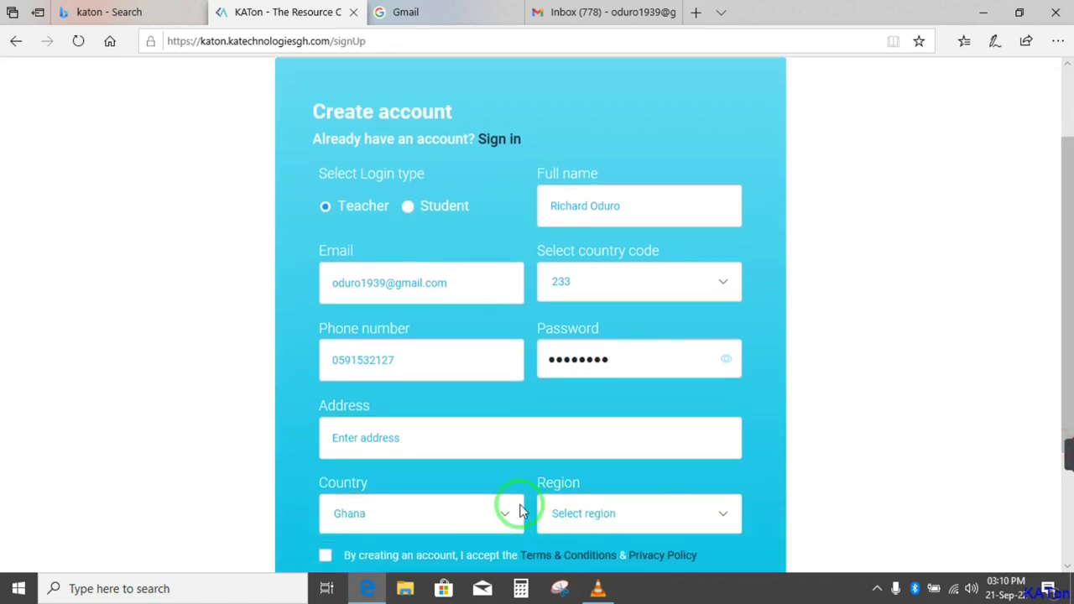
{"action": "left_click", "coordinate": [434, 443]}
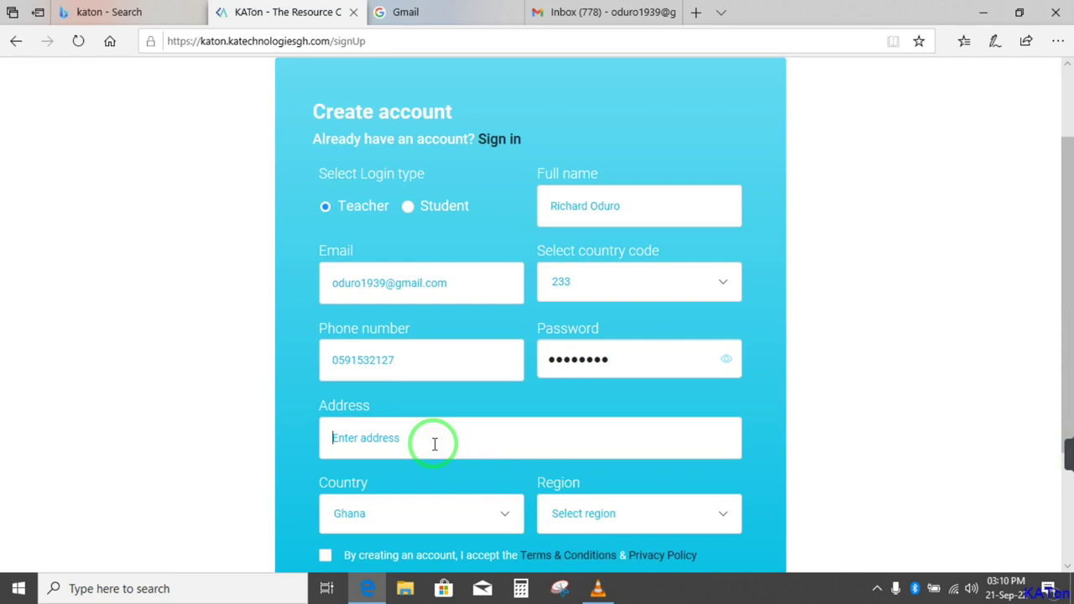
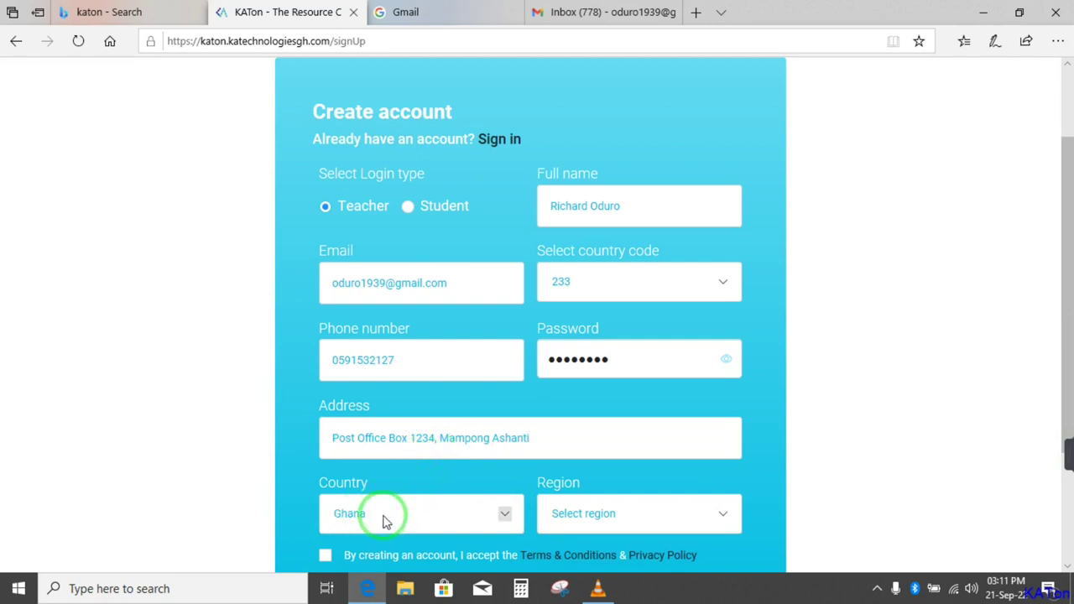
Choose Ashanti as the region, accept the terms and conditions, and submit the registration
{"action": "left_click", "coordinate": [724, 516]}
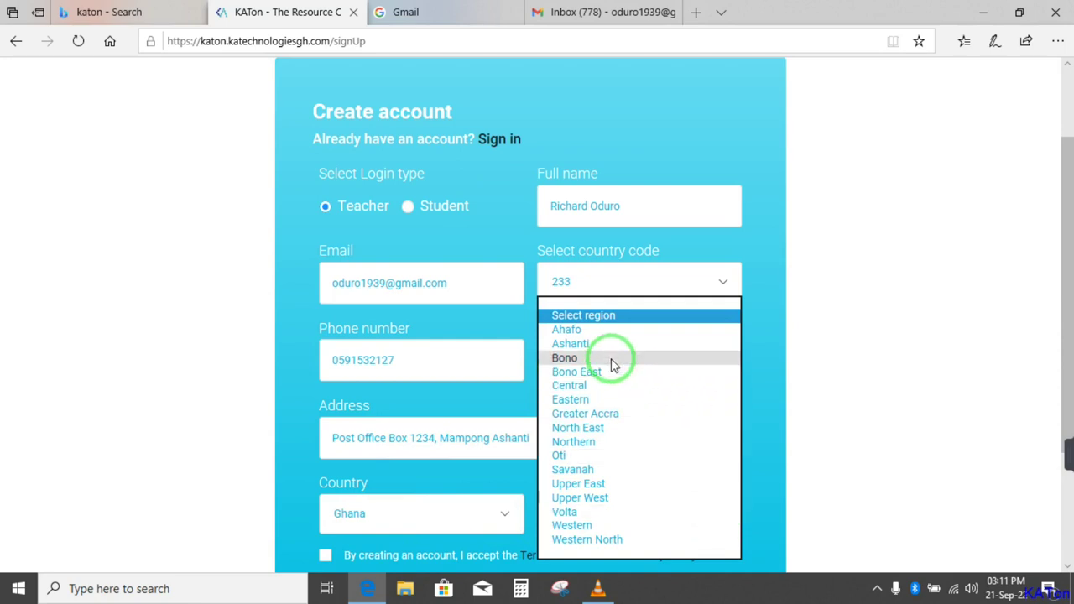
{"action": "left_click", "coordinate": [583, 346]}
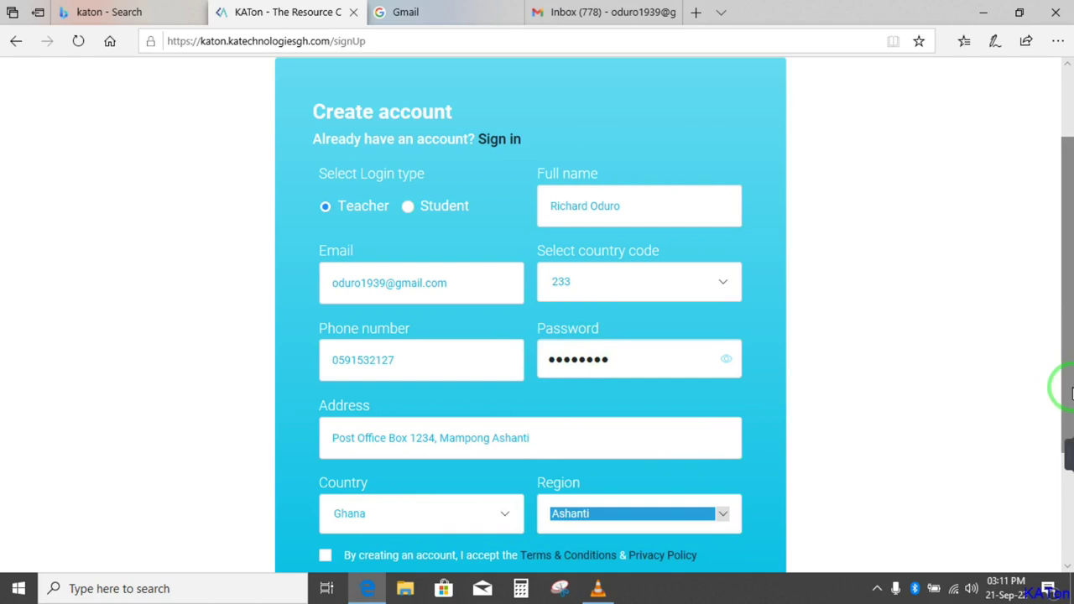
{"action": "left_click_drag", "start_coordinate": [1069, 390], "coordinate": [1069, 436]}
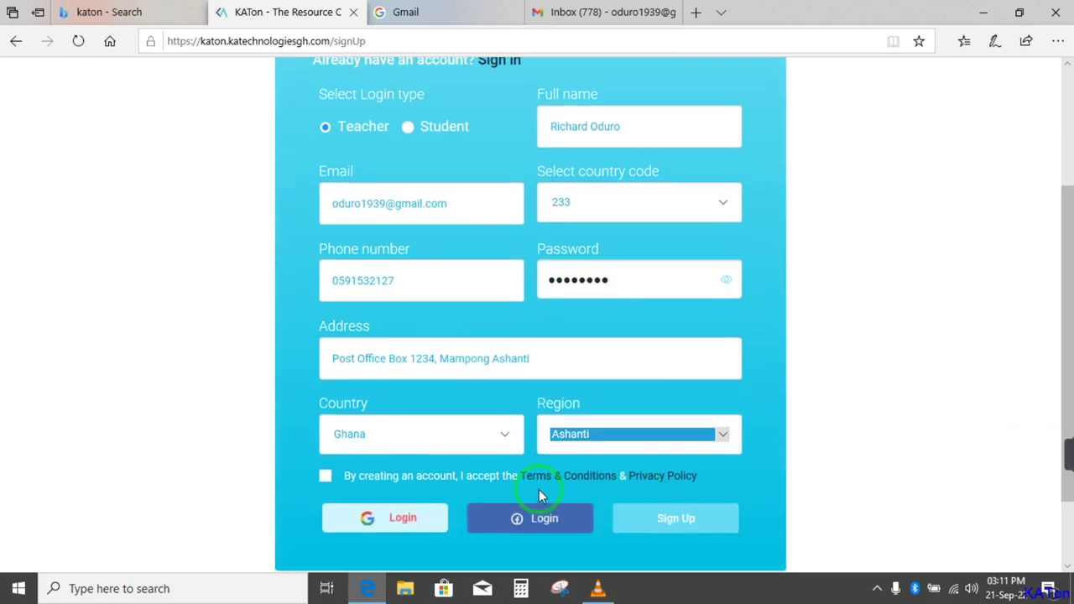
{"action": "left_click", "coordinate": [328, 478]}
{"action": "left_click", "coordinate": [326, 478]}
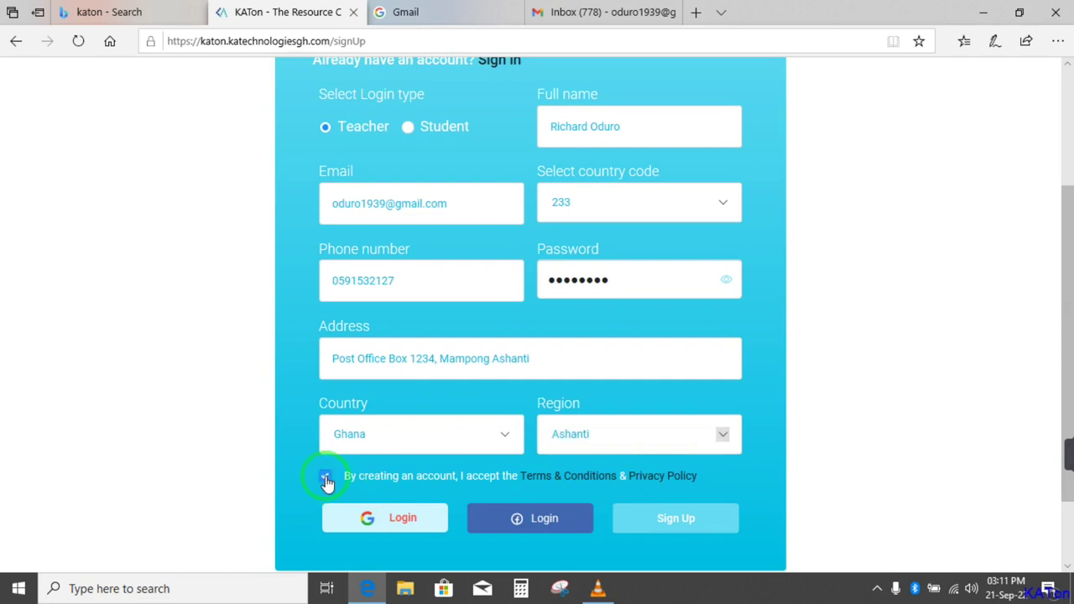
{"action": "left_click", "coordinate": [680, 529]}
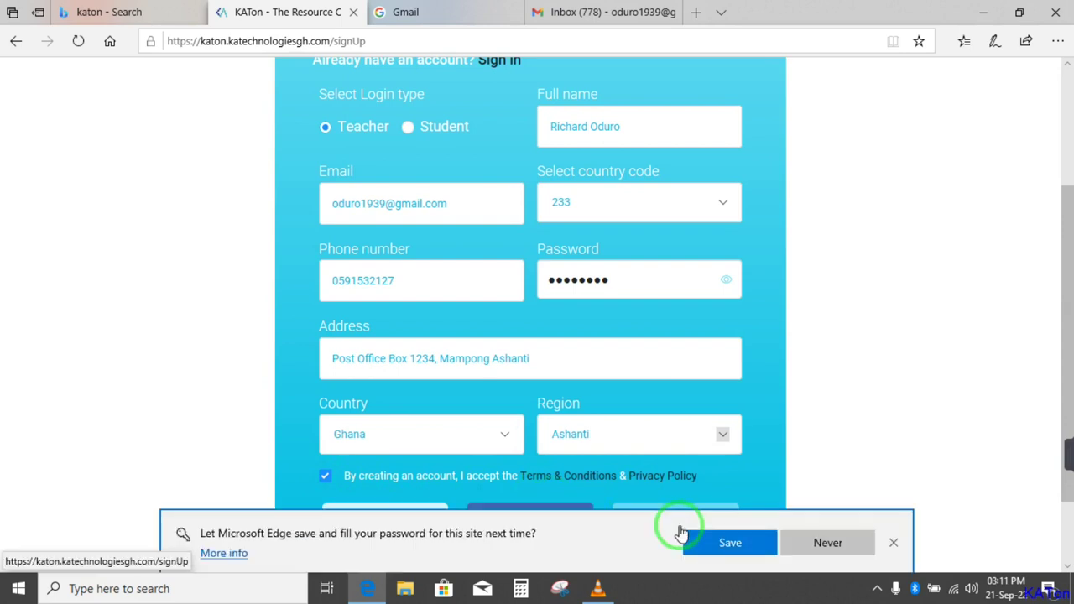
{"action": "left_click", "coordinate": [829, 544]}
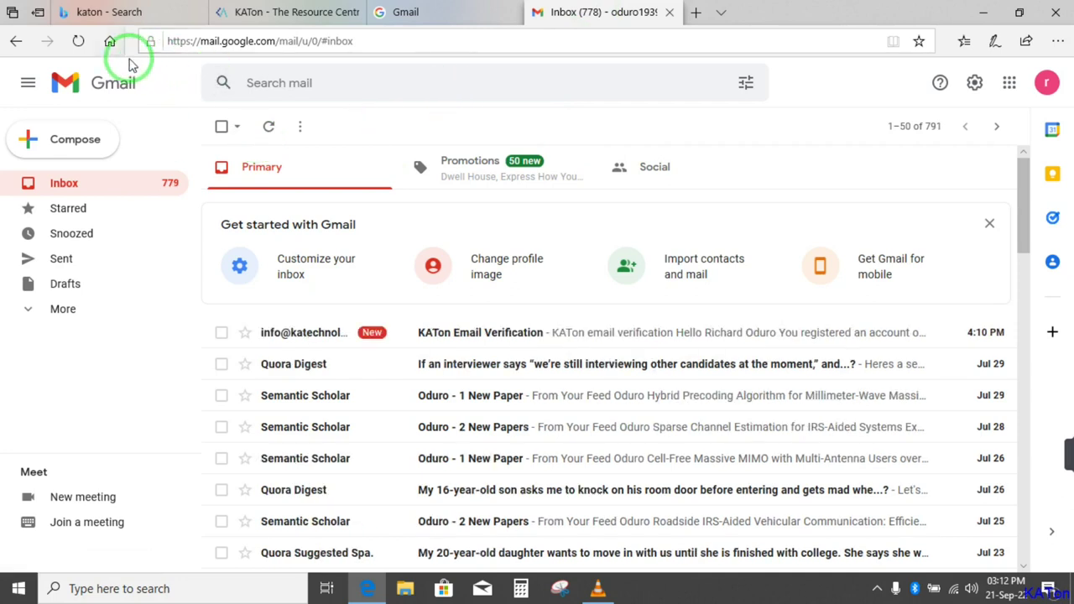
Open the KATon Email Verification message in the Gmail inbox to read the code
{"action": "left_click", "coordinate": [99, 46]}
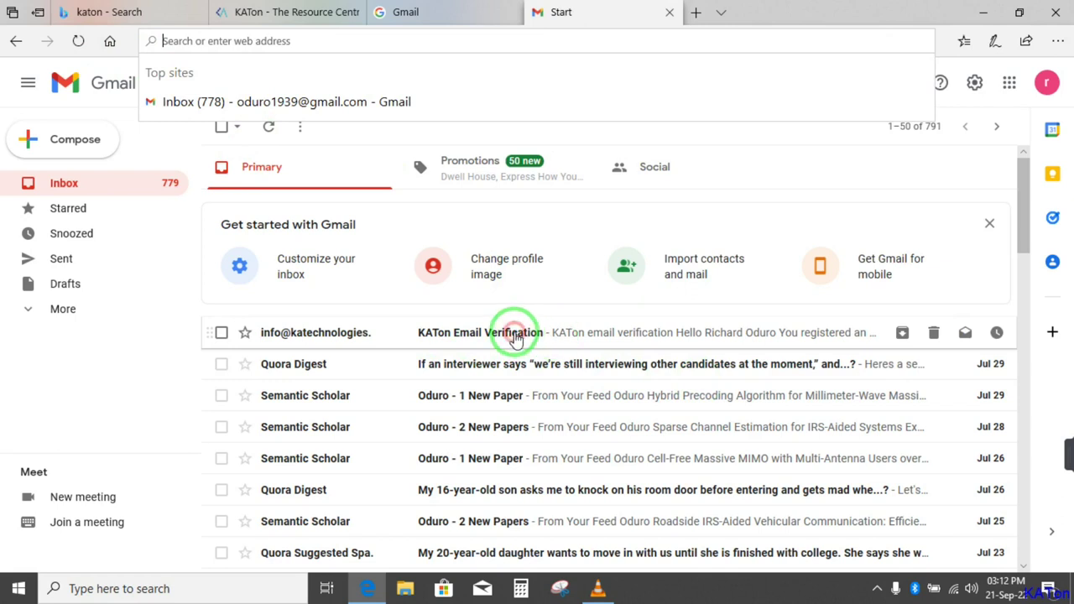
{"action": "left_click", "coordinate": [515, 337]}
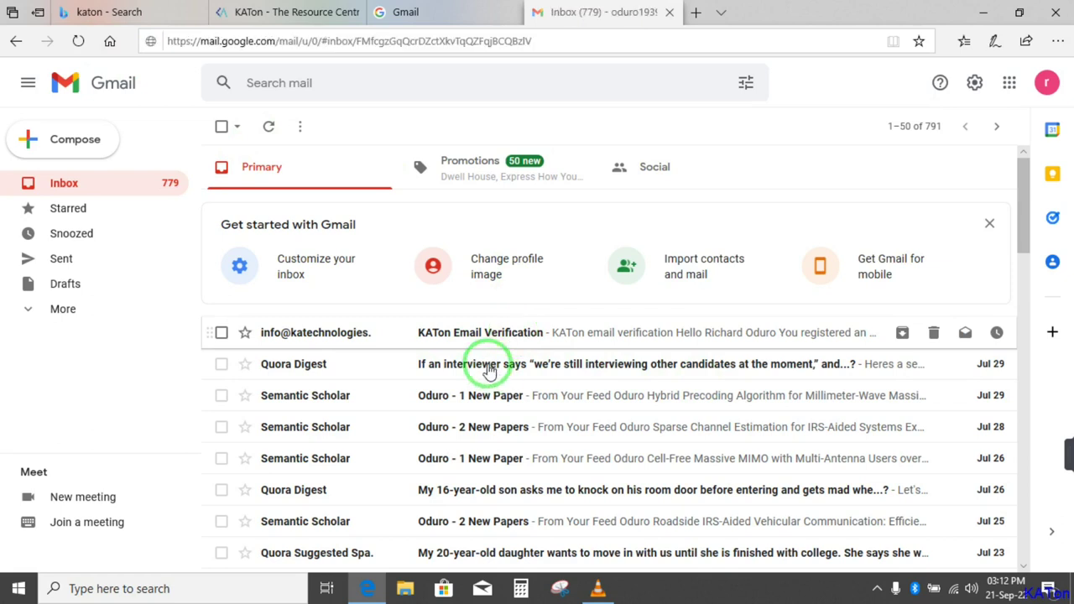
{"action": "left_click", "coordinate": [495, 340]}
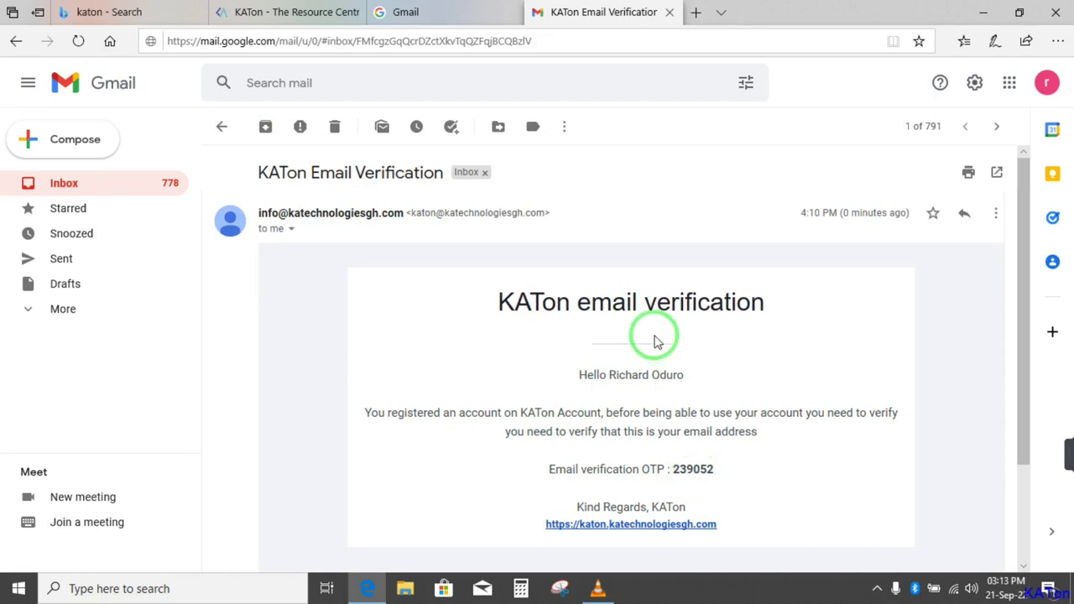
{"action": "left_click", "coordinate": [309, 16]}
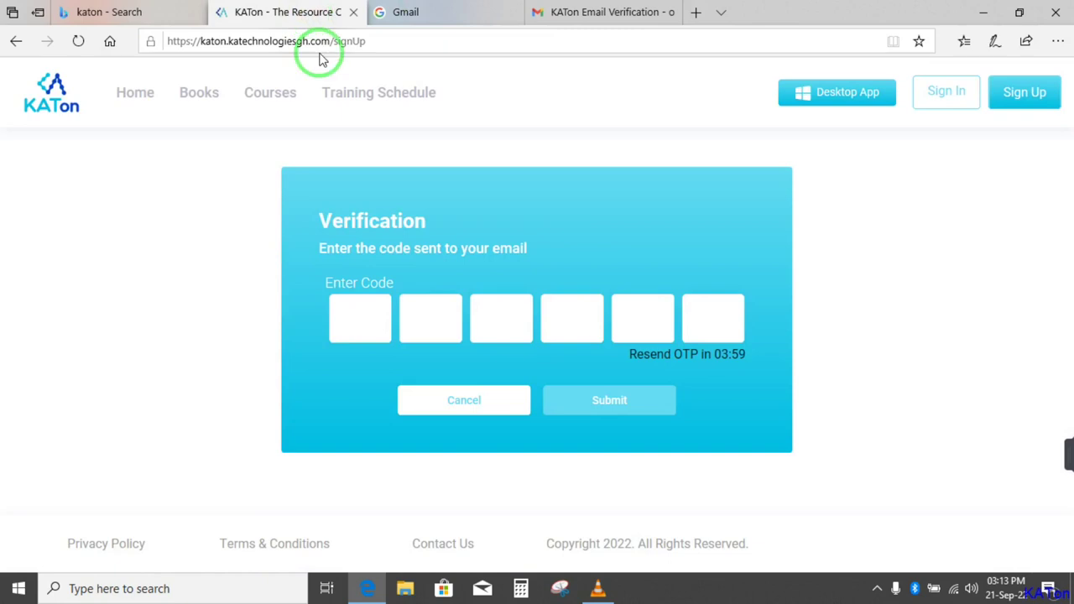
Enter the six-digit code from the e-mail and submit it
{"action": "left_click", "coordinate": [362, 326]}
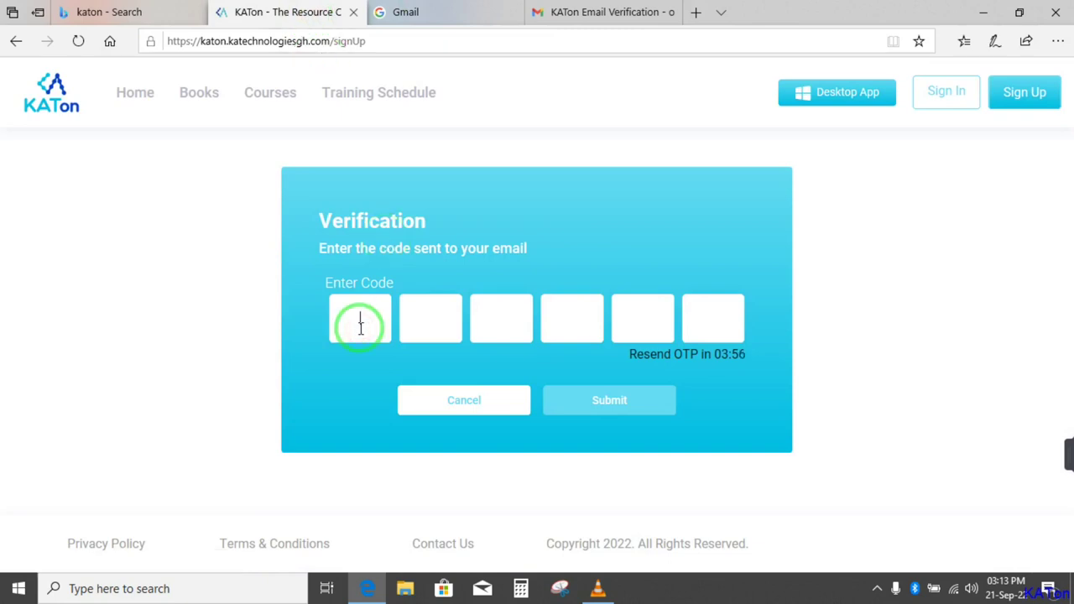
{"action": "left_click", "coordinate": [607, 403]}
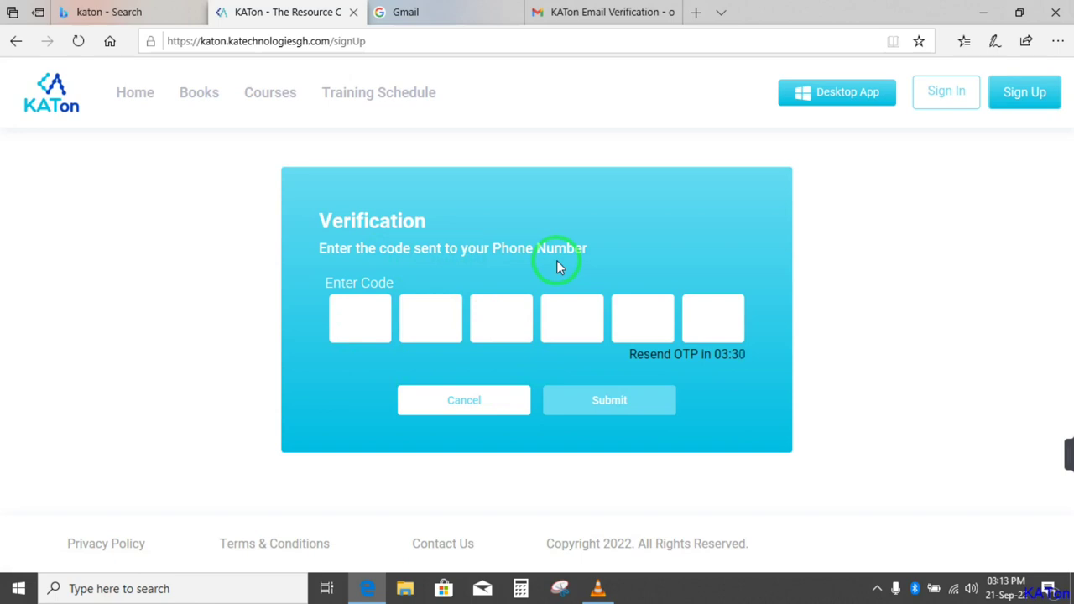
Type the verification code received by SMS into the phone code boxes
{"action": "left_click", "coordinate": [361, 319]}
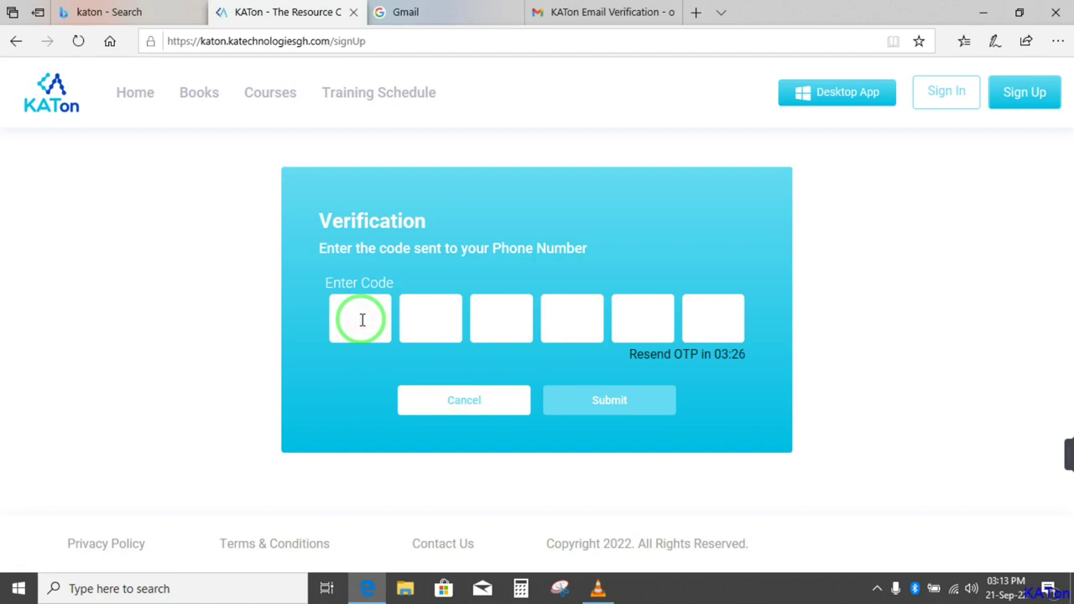
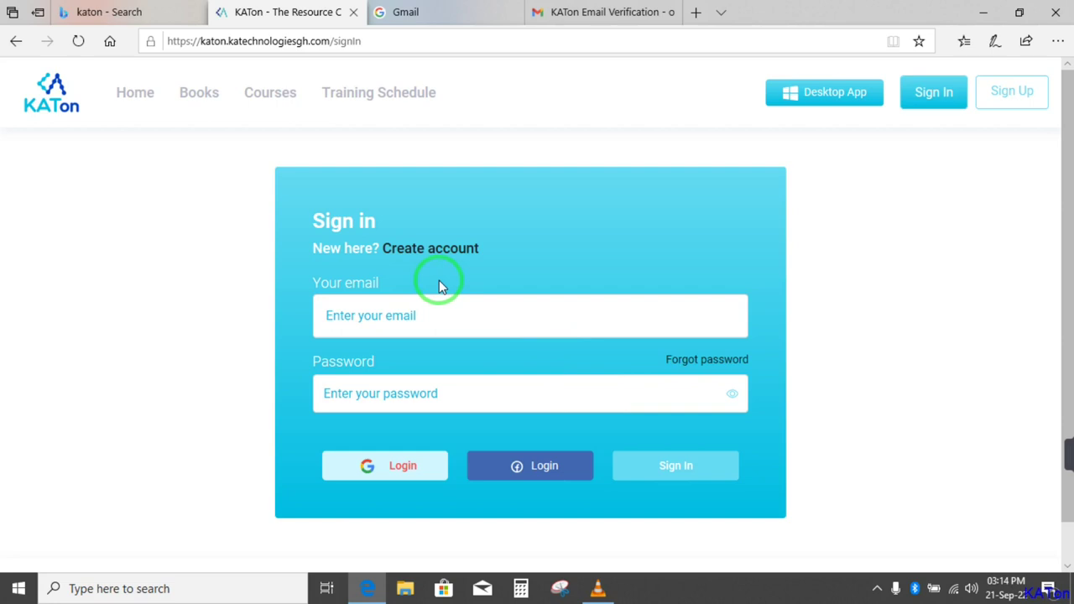
Sign in to KATon with the new account's email address and password
{"action": "left_click", "coordinate": [421, 315]}
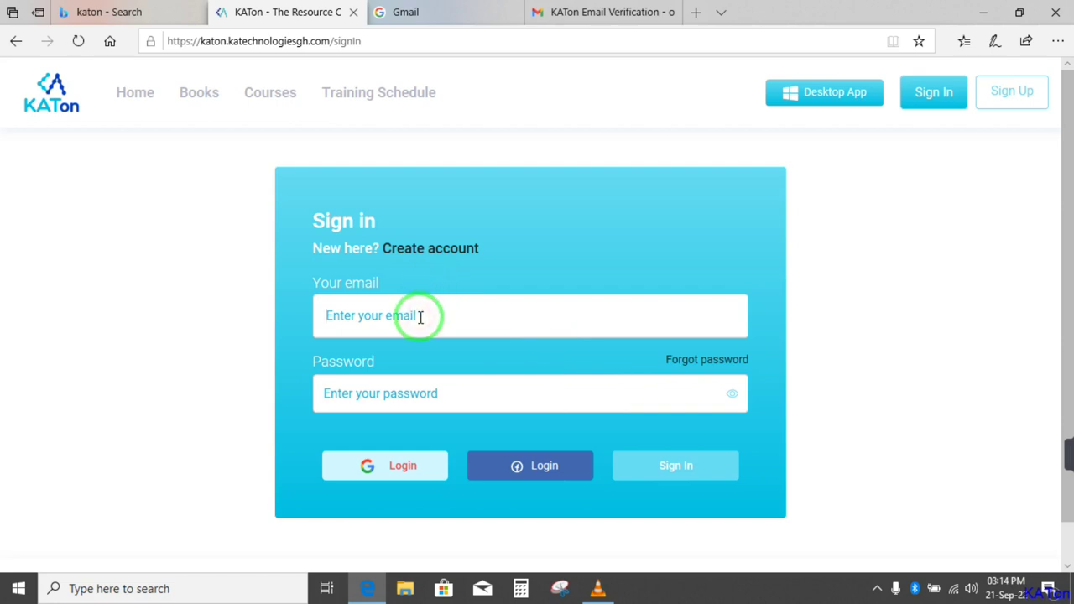
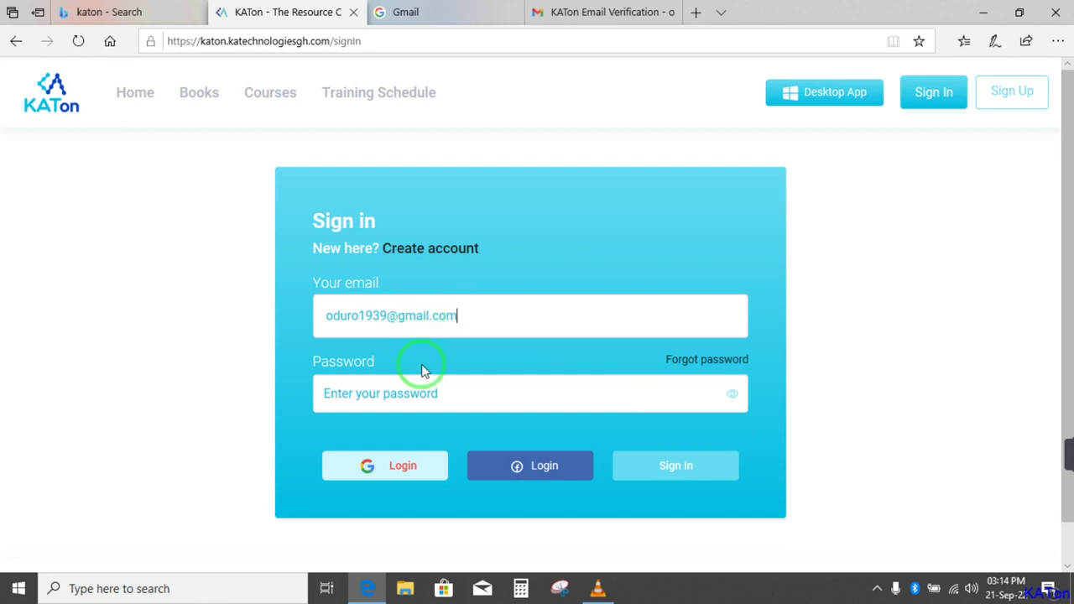
{"action": "left_click", "coordinate": [441, 393]}
{"action": "type", "text": "••••••"}
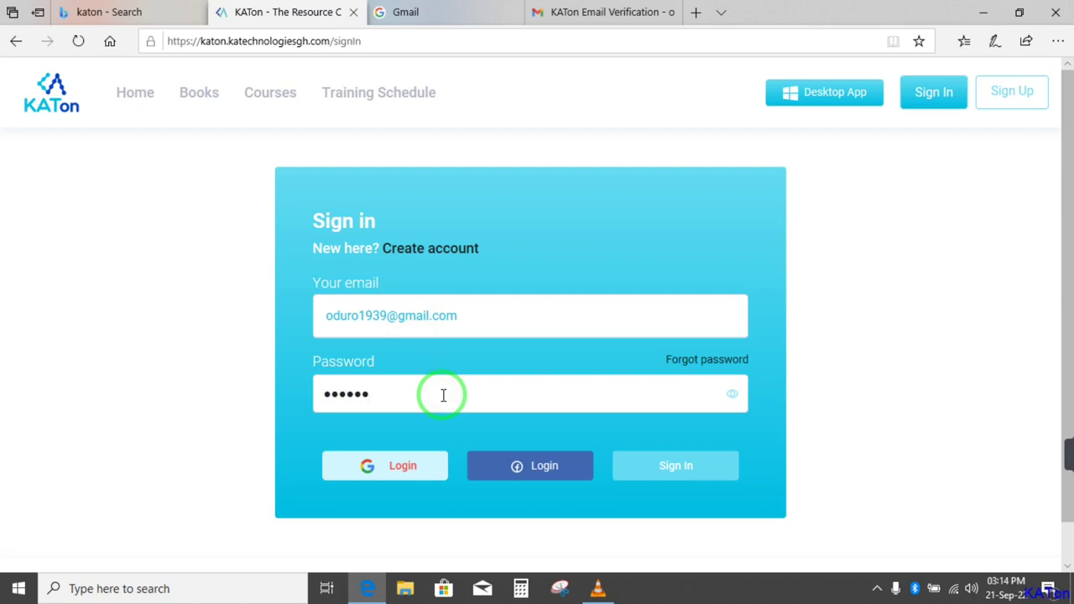
{"action": "type", "text": "••"}
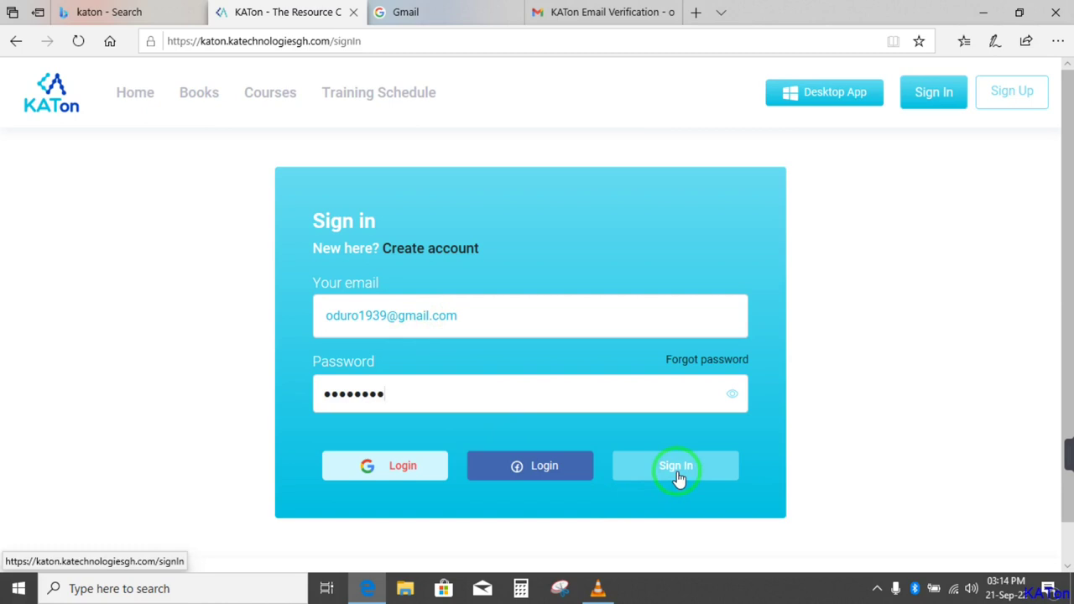
{"action": "left_click", "coordinate": [677, 475]}
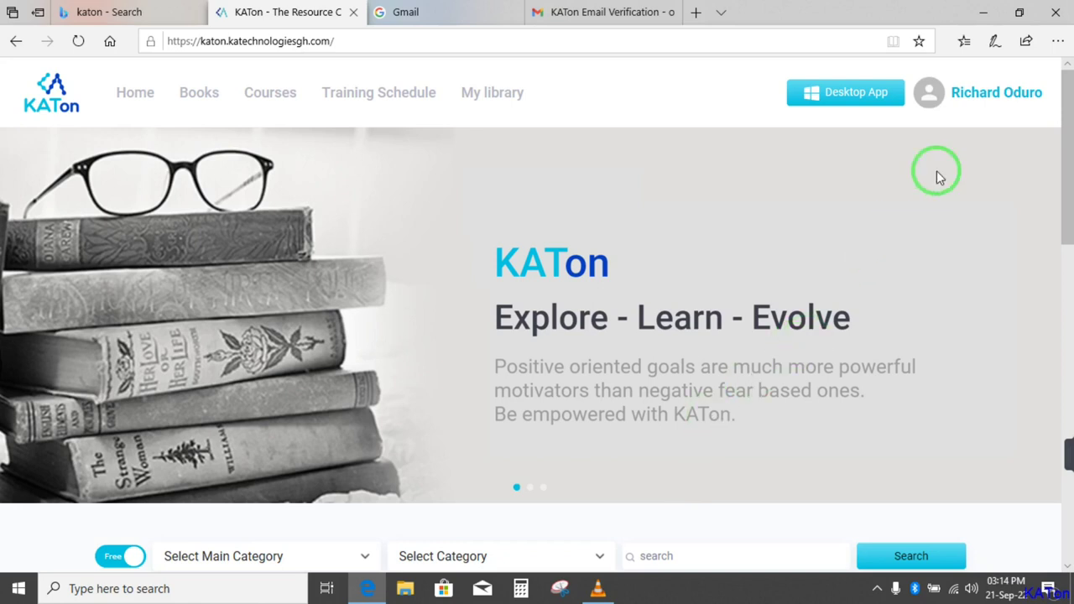
{"action": "left_click", "coordinate": [1002, 111]}
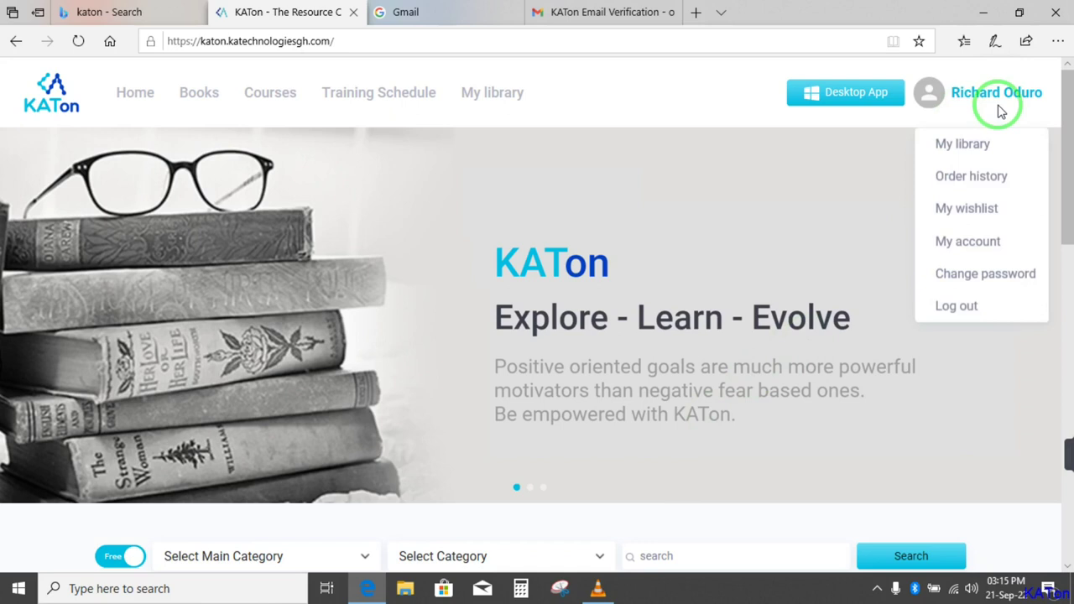